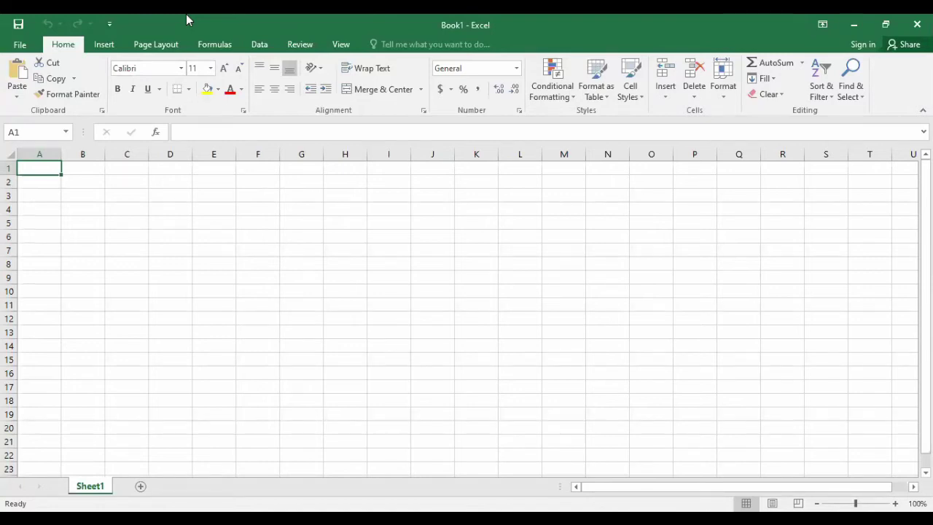
Select the range A1:U23, cell A1, columns A, B and C, and rows 1, 2 and 3, one after another.
left_click_drag(49, 164, 903, 470)
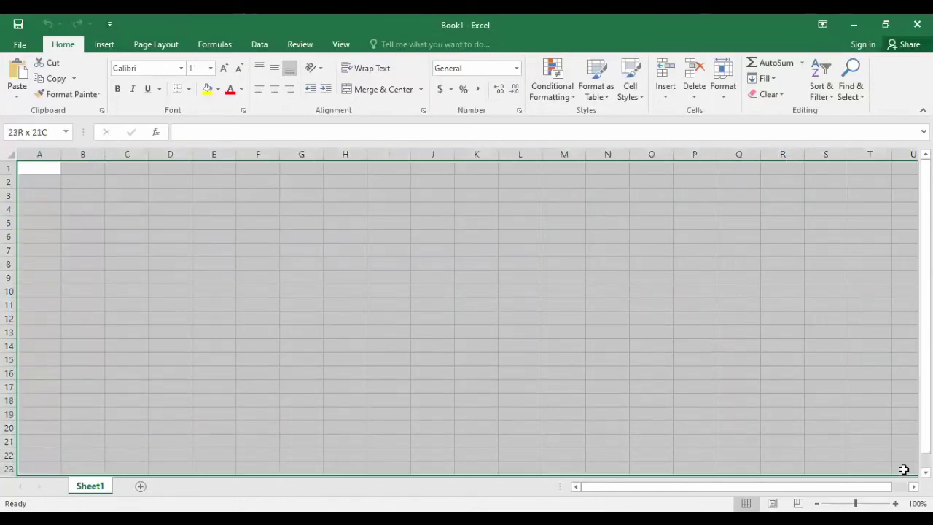
left_click(28, 169)
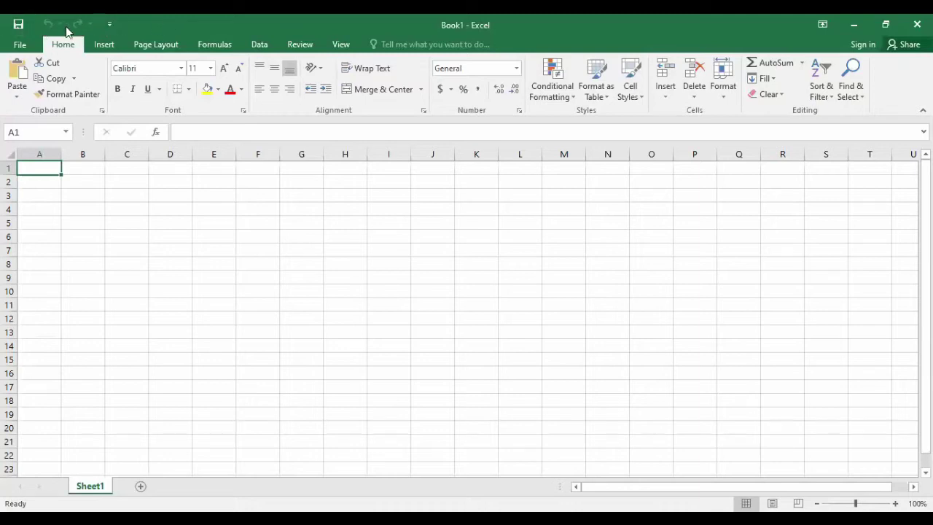
left_click(38, 152)
left_click(83, 154)
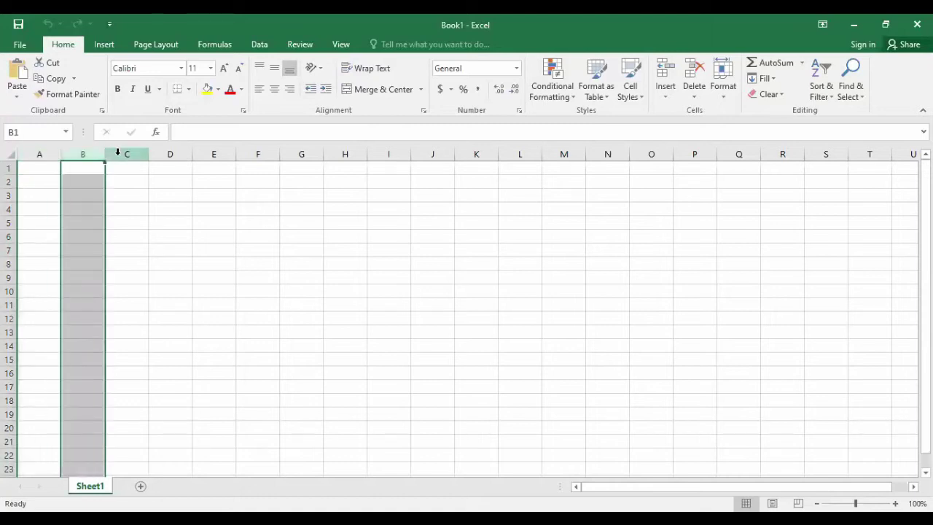
left_click(117, 154)
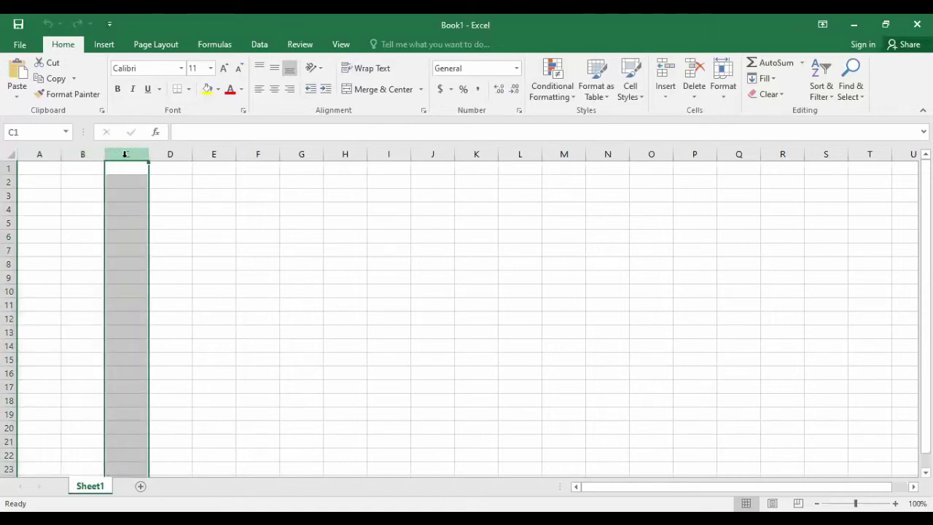
left_click(9, 169)
left_click(9, 182)
left_click(10, 194)
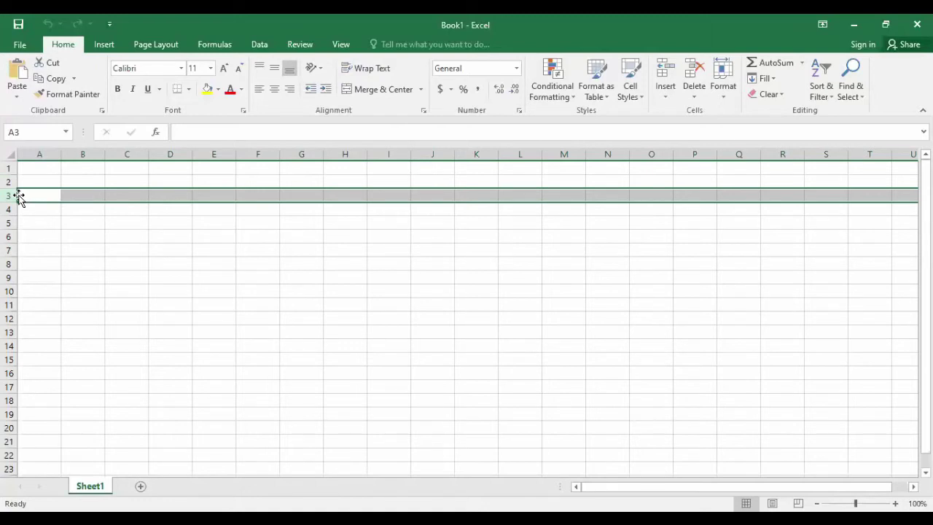
Move the active cell through B3, C5, A2 and A1, and on through neighbouring cells back to A1.
left_click(79, 196)
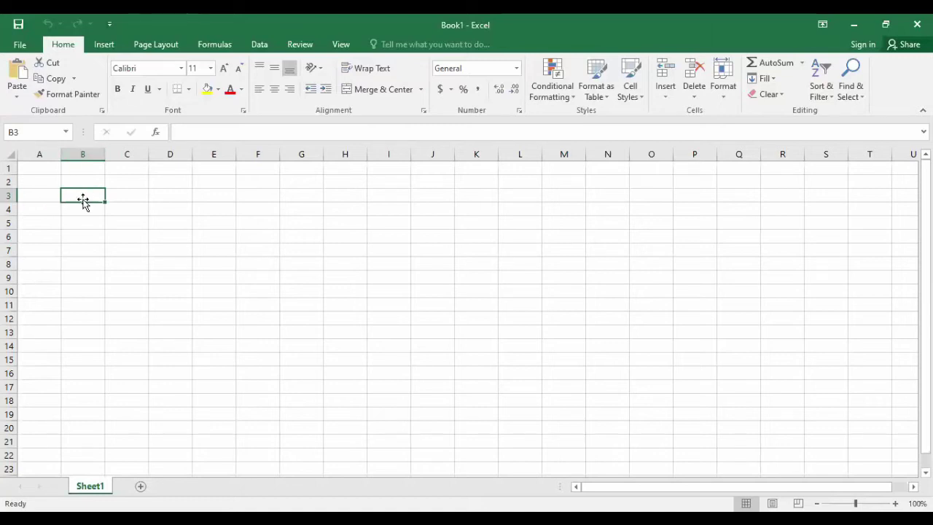
left_click(124, 221)
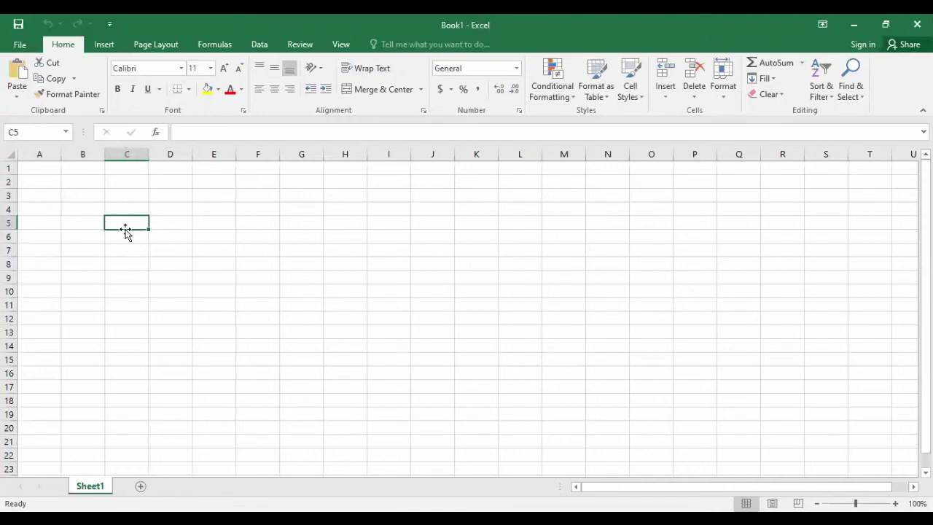
left_click(45, 182)
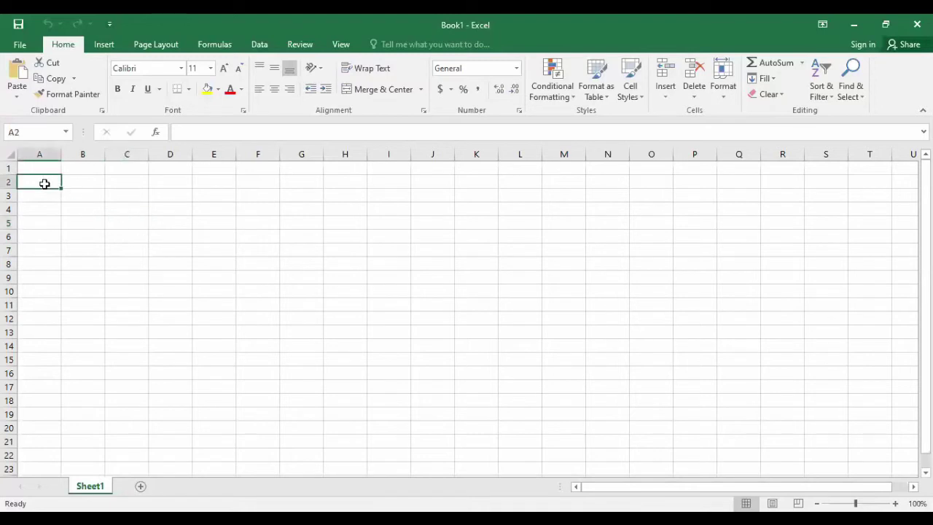
left_click(46, 168)
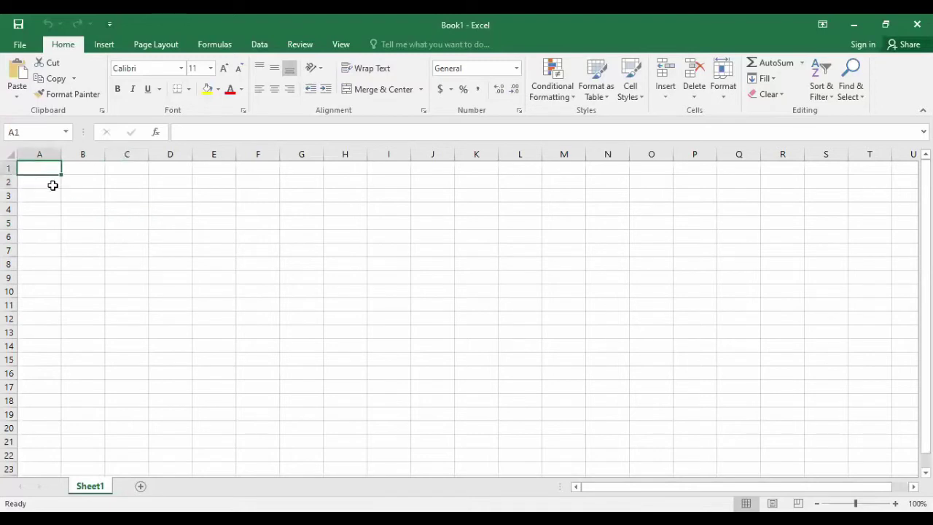
key("Down")
key("Down")
key("Right")
key("Up")
key("Up")
key("Left")
Enter "Hello World!" in cell A2 and clear the cell's content again.
left_click(35, 182)
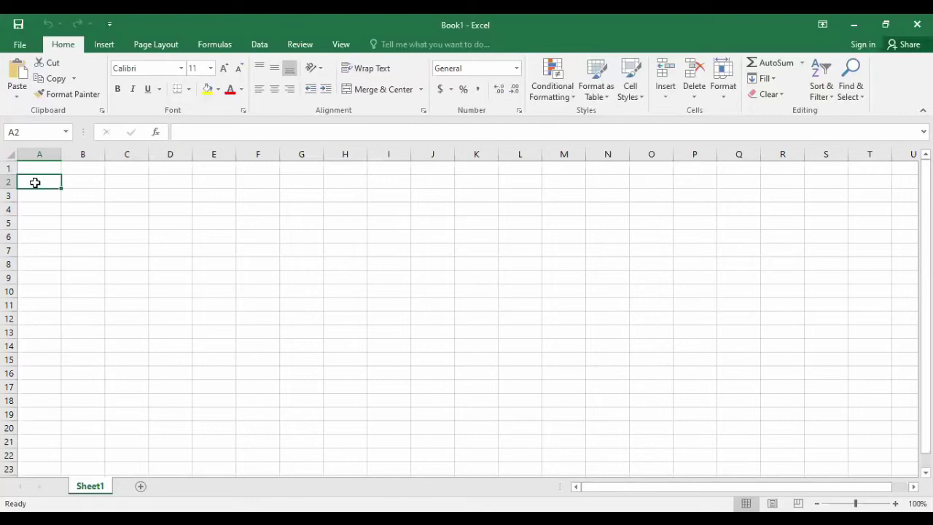
type("Hello World!")
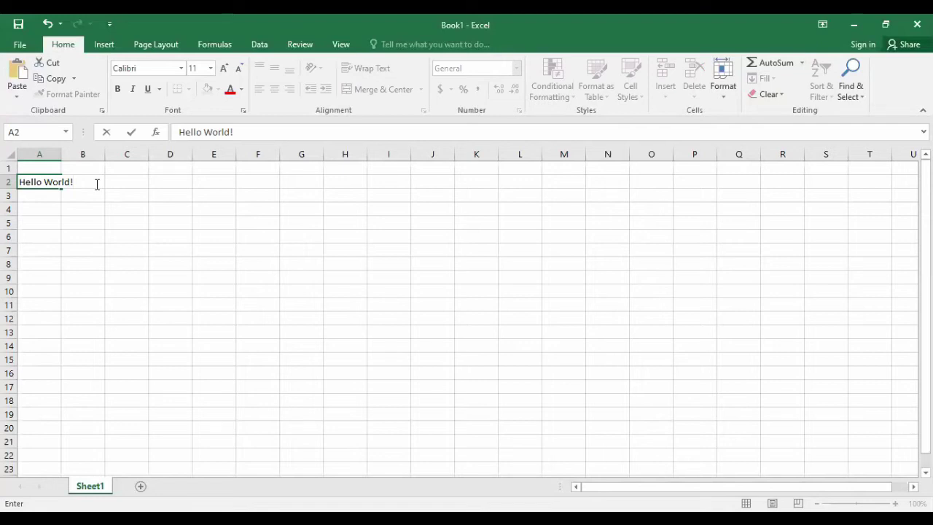
key("Return")
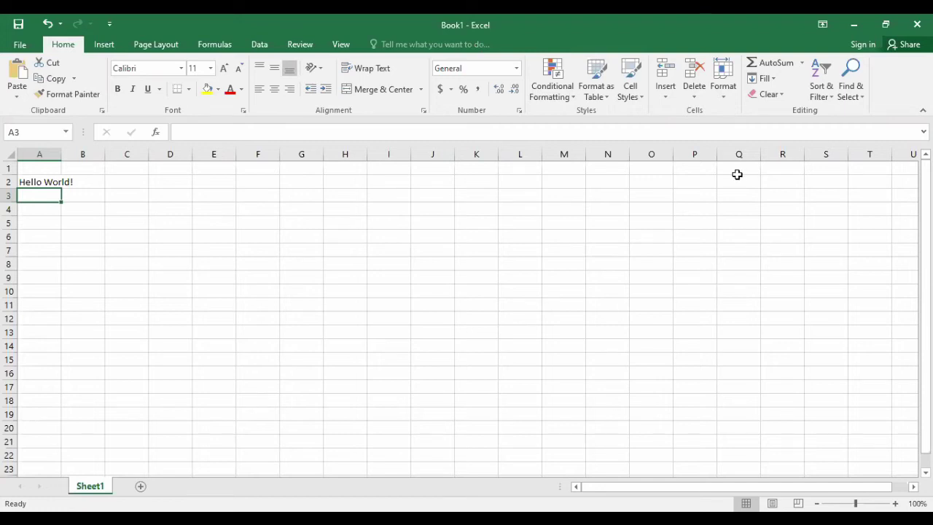
left_click(43, 184)
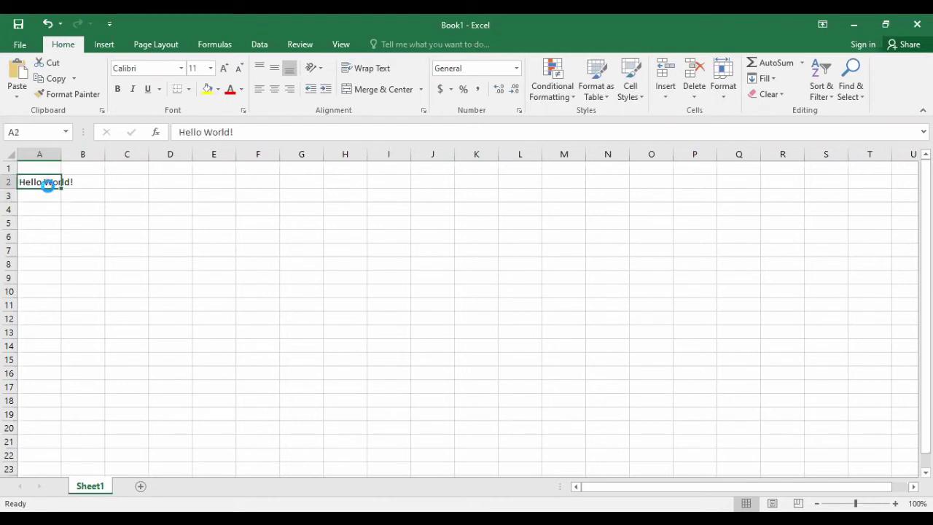
key("Delete")
Enter Apples, Bananas, Oranges and Pears in cells A1 to A4, one fruit per row.
left_click(45, 166)
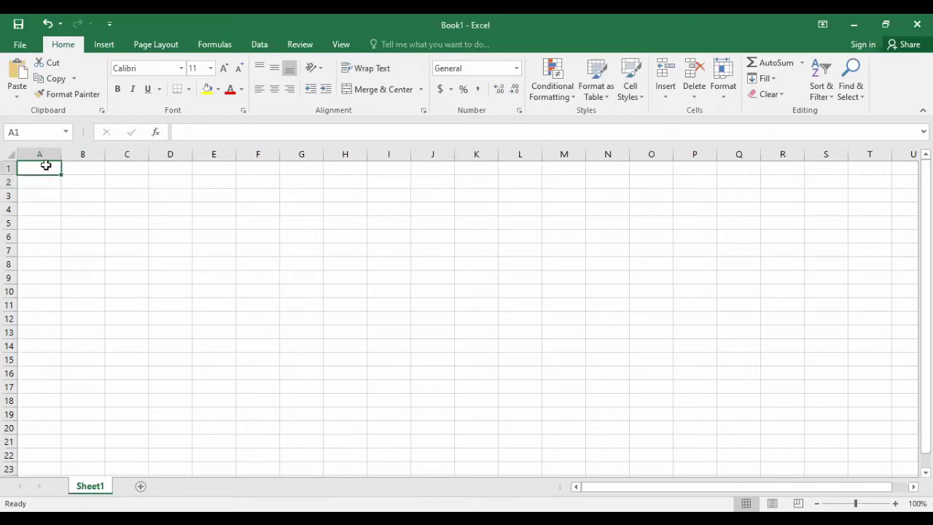
type("Apples")
key("Return")
type("Bananas")
key("Return")
type("Oranges")
key("Return")
type("Pears")
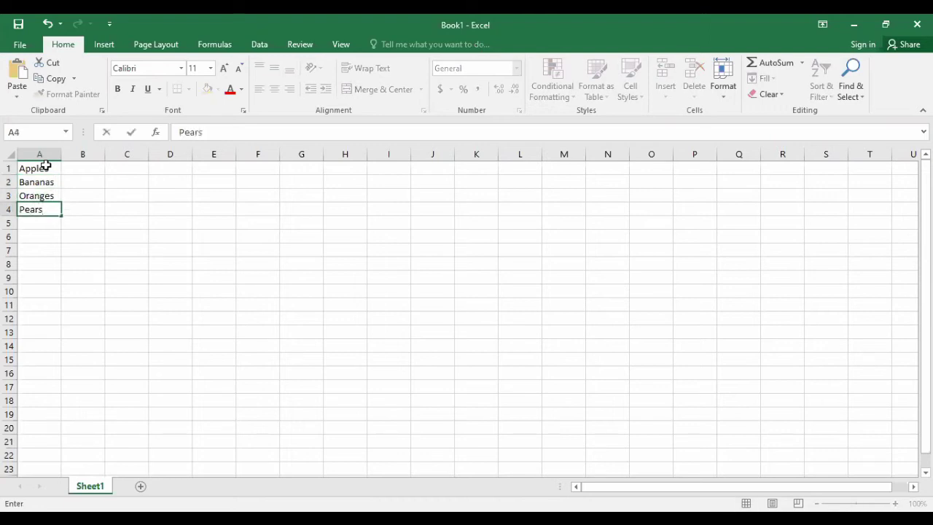
key("Return")
Continue the fruit list with Strawberry, Grape and Cherry in cells A5 to A7.
type("Str")
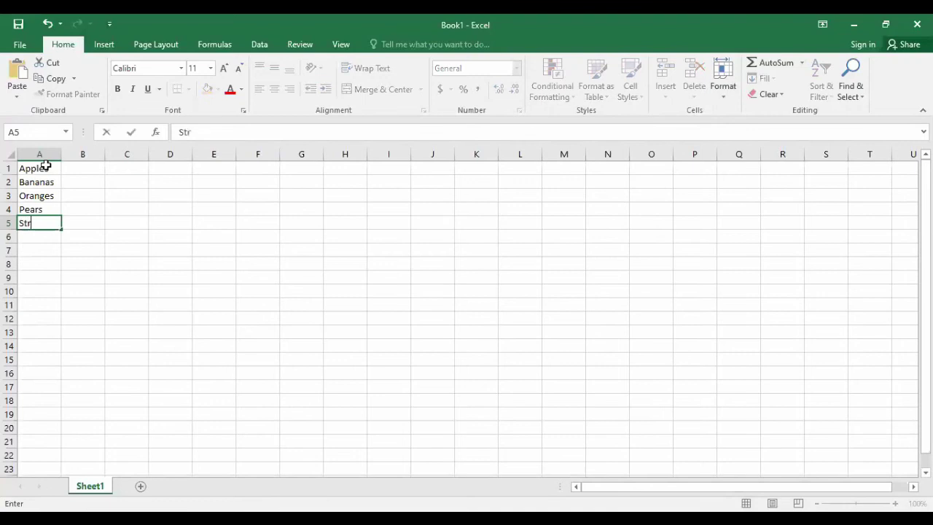
type("awberry")
key("Return")
type("Grape")
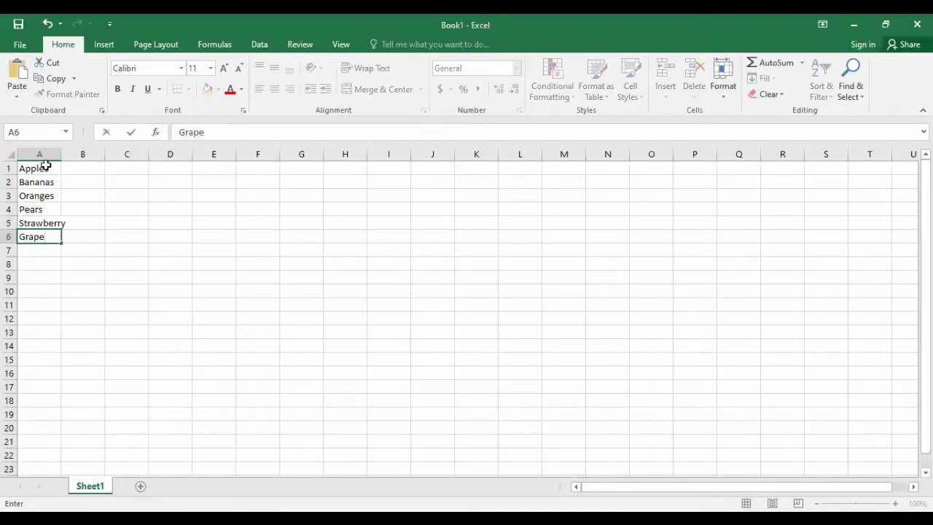
key("Return")
type("Cherry")
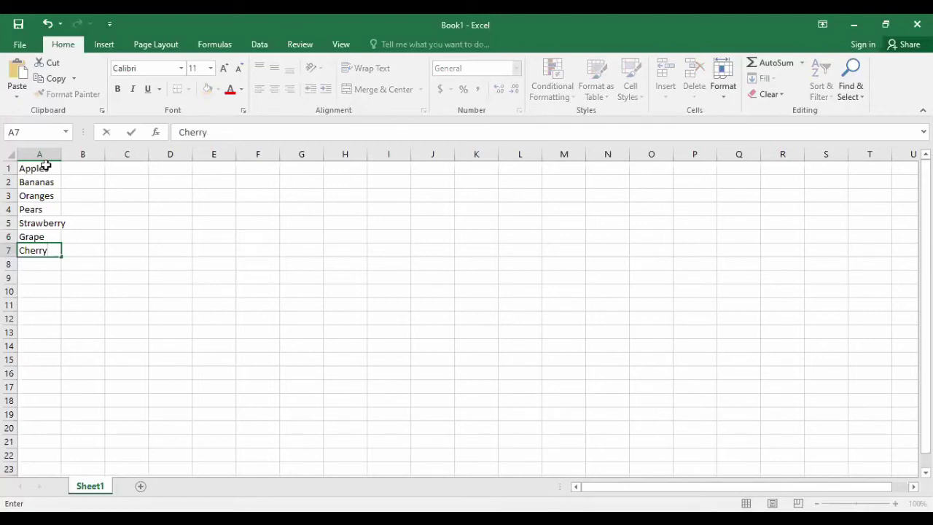
key("Return")
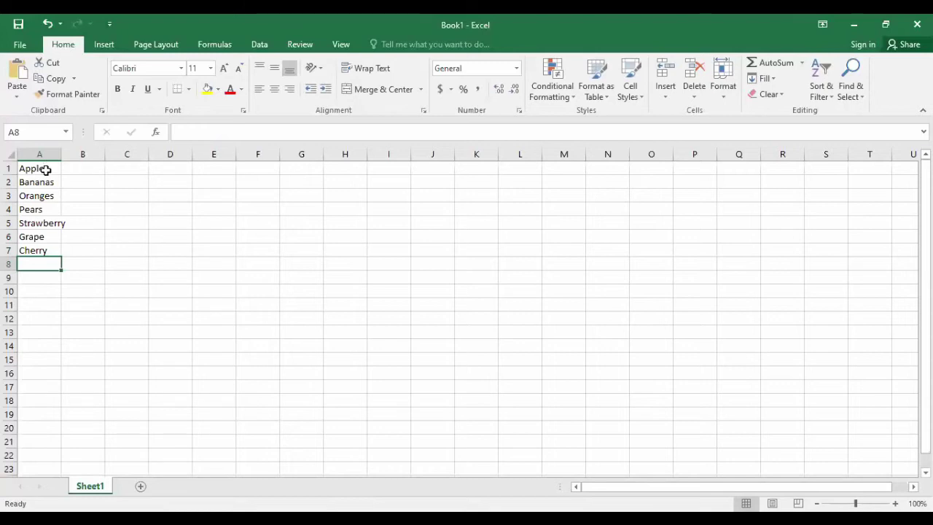
Compare the contents of cells A5 and B5 to examine which cell holds the overflowing text.
left_click(27, 223)
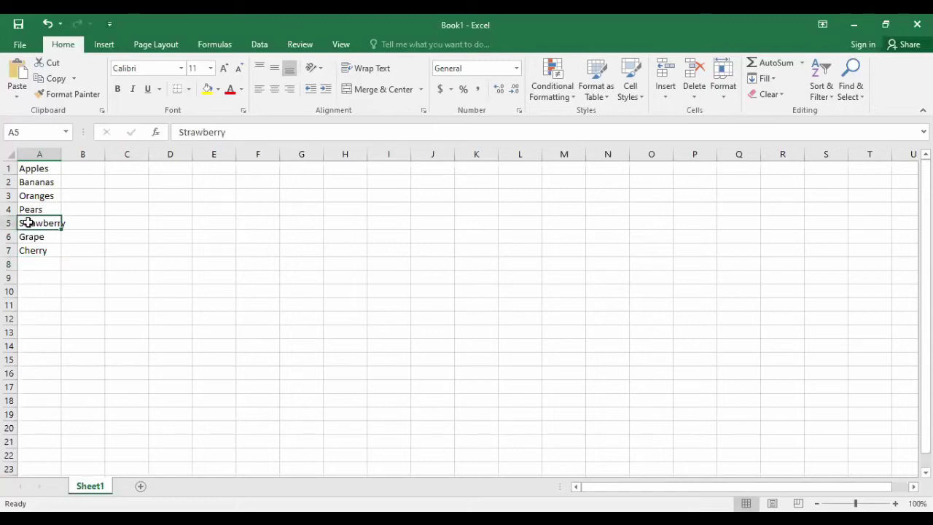
left_click(90, 227)
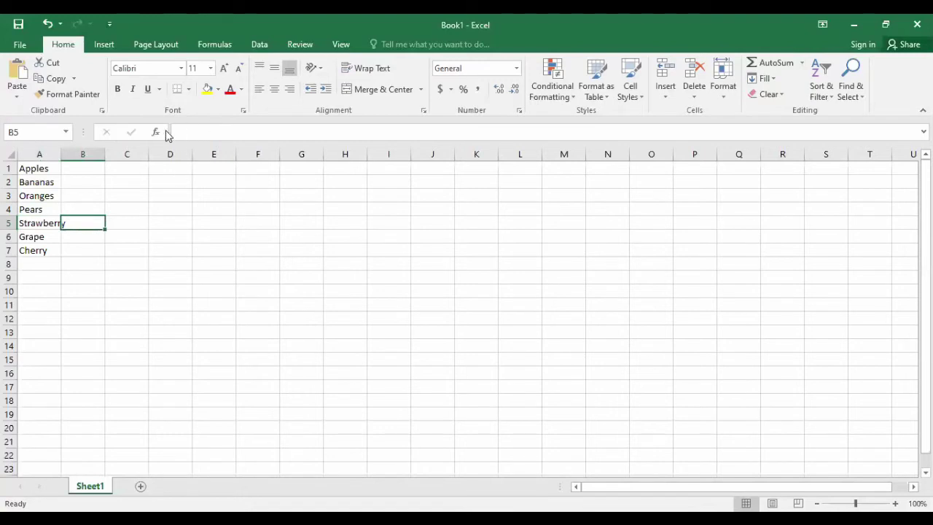
left_click(46, 224)
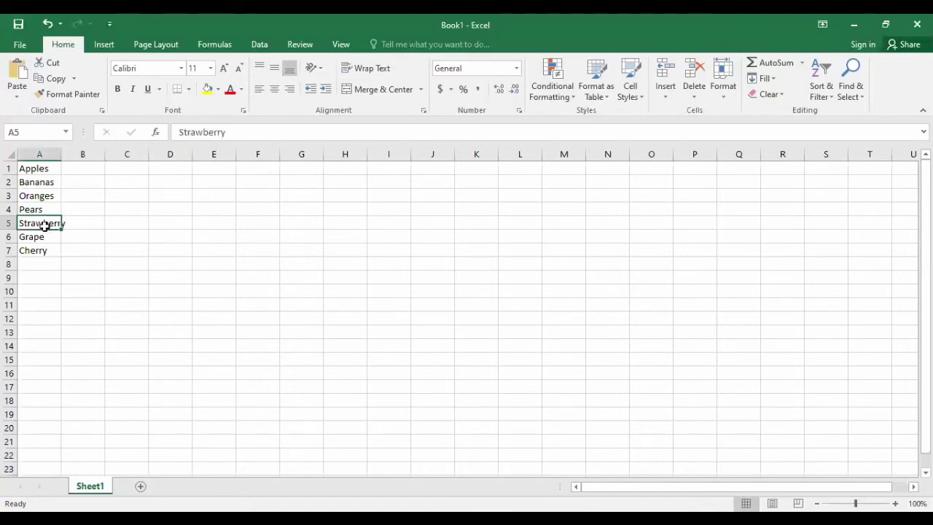
left_click(73, 221)
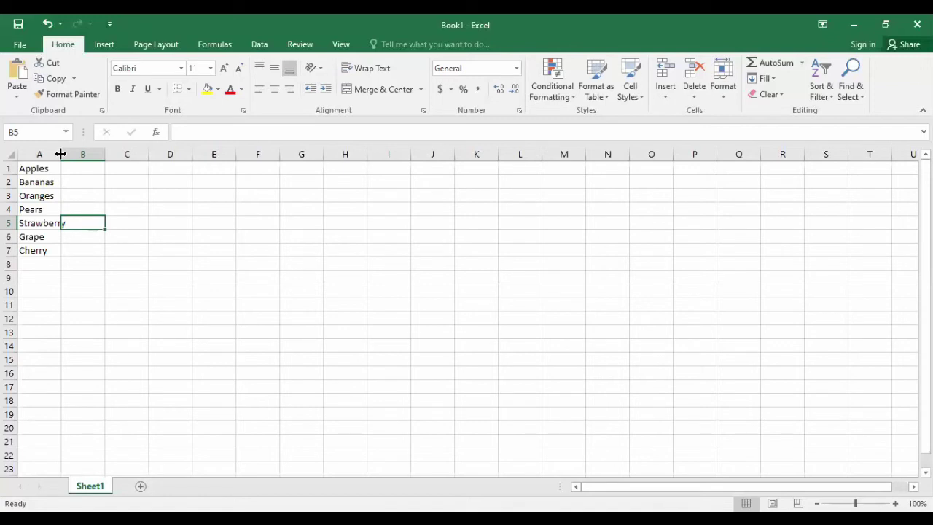
Widen column A slightly to fit the text in cell A5, and undo the width change.
left_click_drag(61, 154, 67, 153)
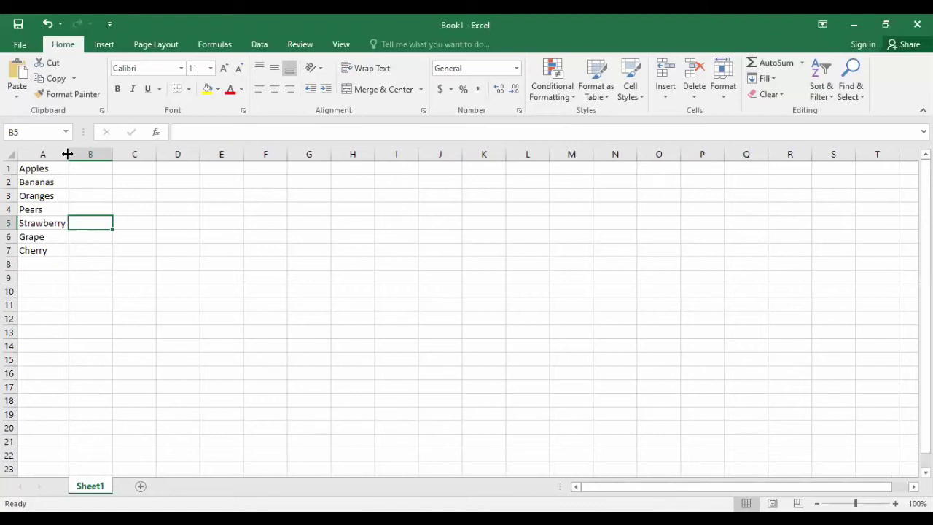
left_click(41, 220)
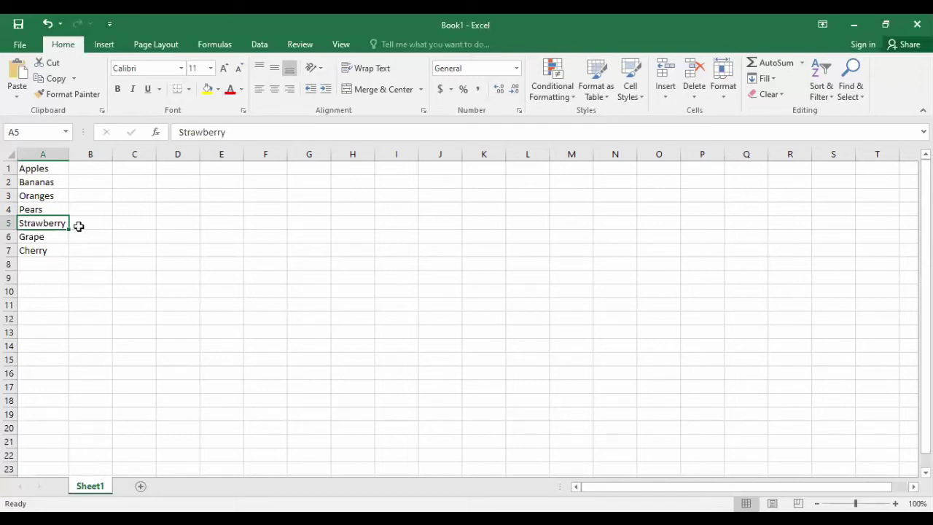
left_click(48, 24)
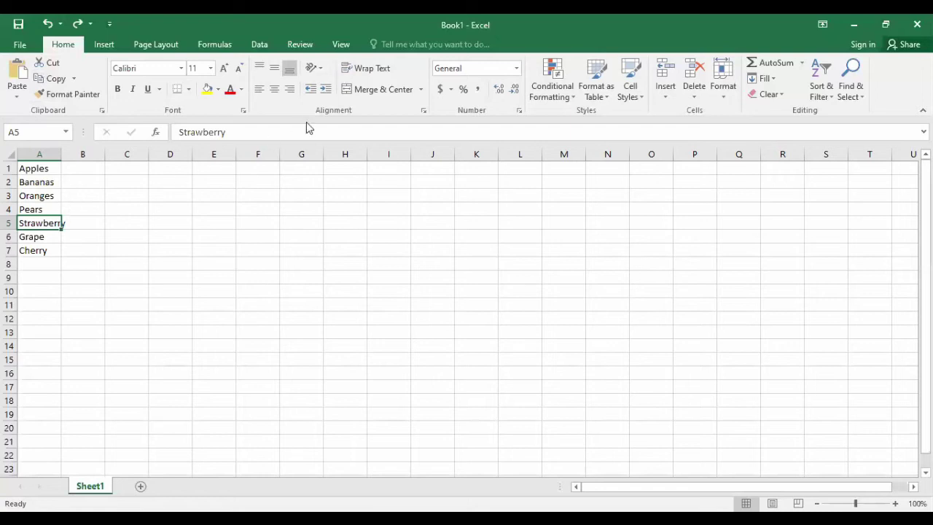
Apply Wrap Text to cell A5 and widen column A so that Strawberry fits on one line.
left_click(351, 67)
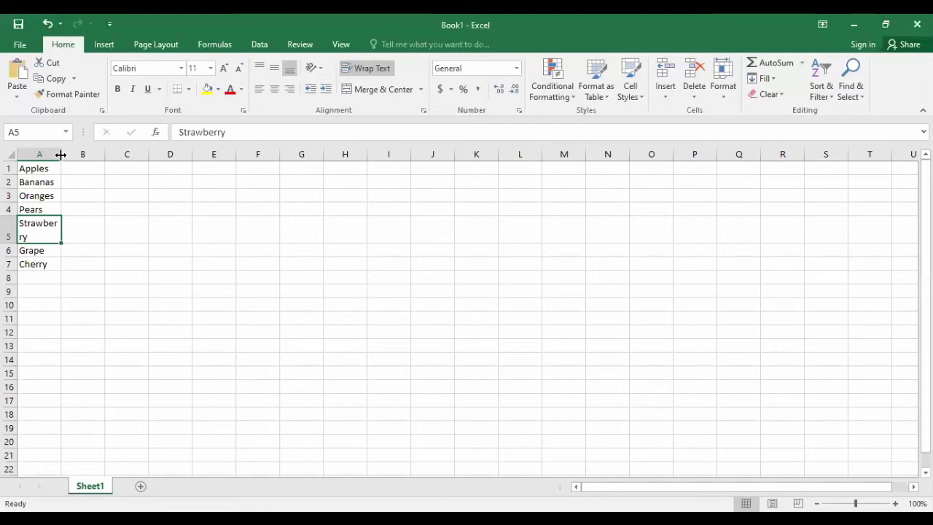
left_click_drag(60, 155, 73, 158)
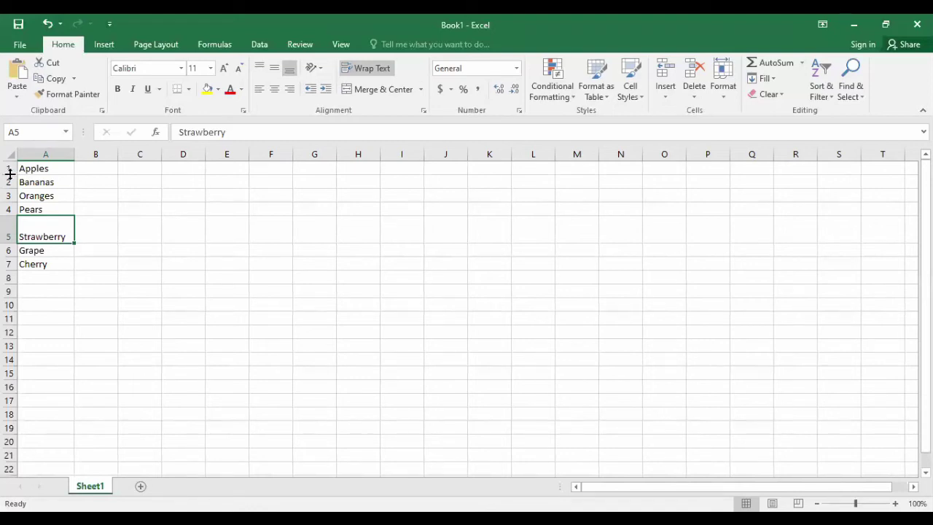
Make row 1 slightly taller and autofit the height of row 5 to its text.
left_click_drag(9, 174, 11, 178)
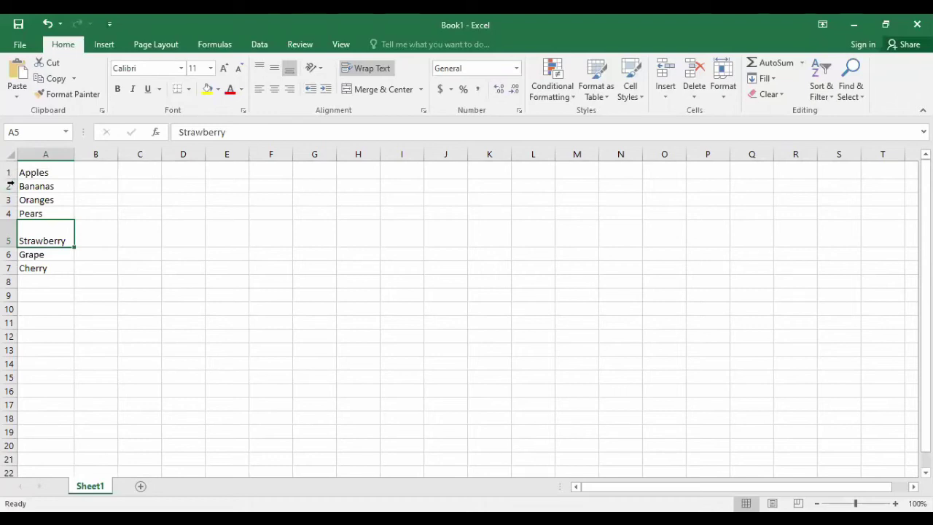
double_click(8, 246)
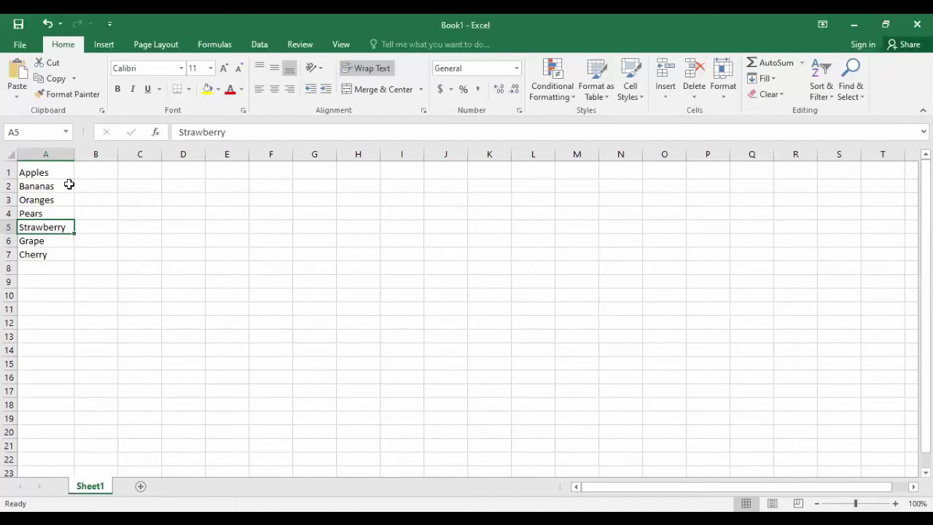
Apply All Borders to the fruit list in cells A1 to A7.
left_click_drag(67, 171, 63, 252)
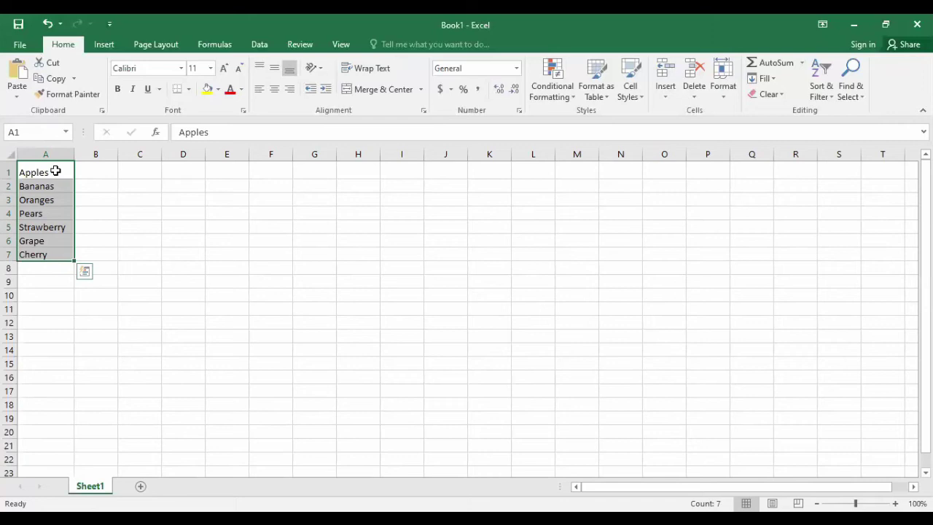
left_click(55, 170)
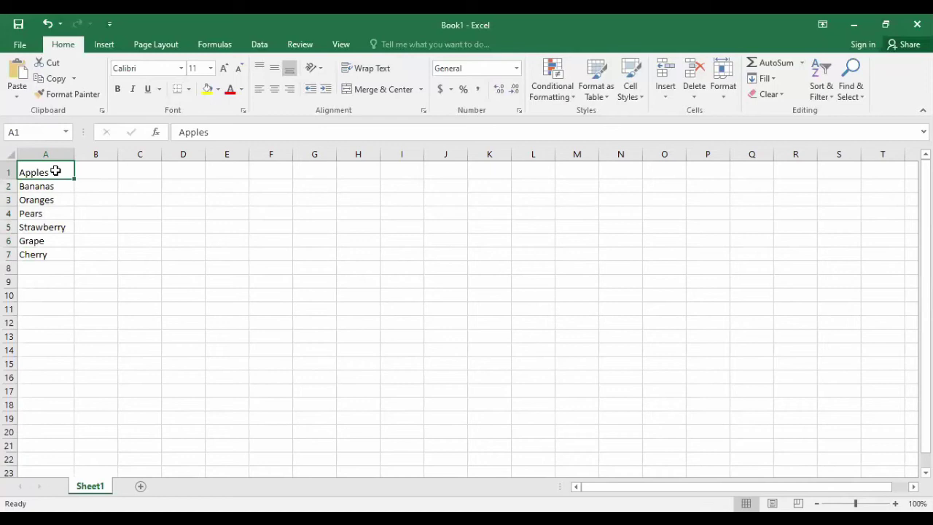
left_click_drag(55, 170, 65, 258)
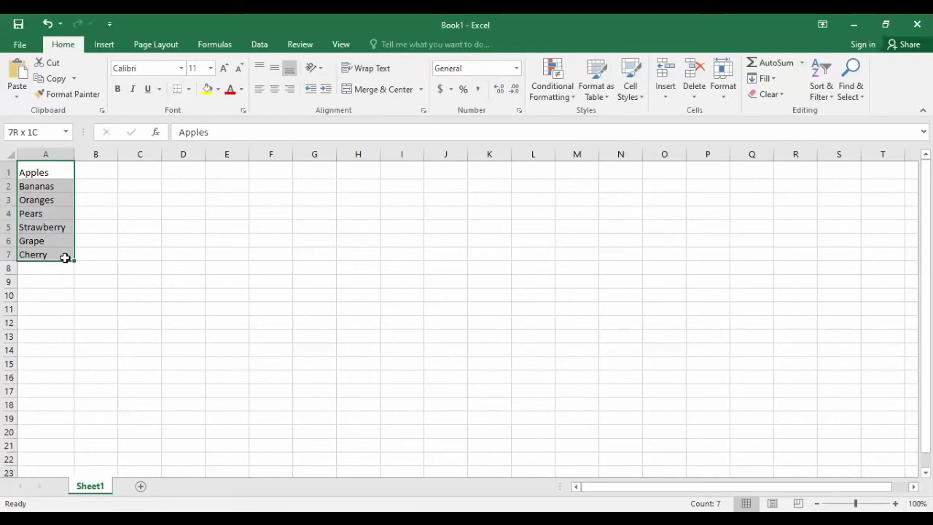
left_click_drag(65, 257, 65, 258)
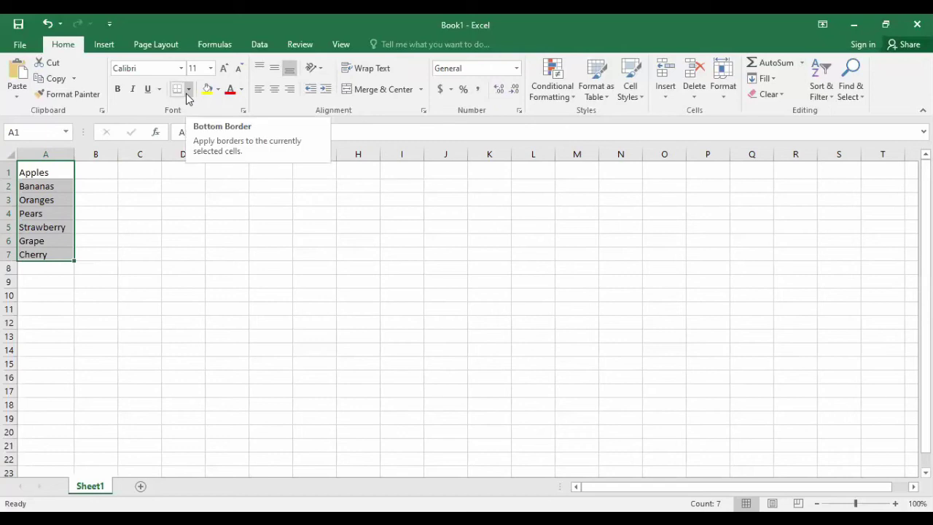
left_click(188, 91)
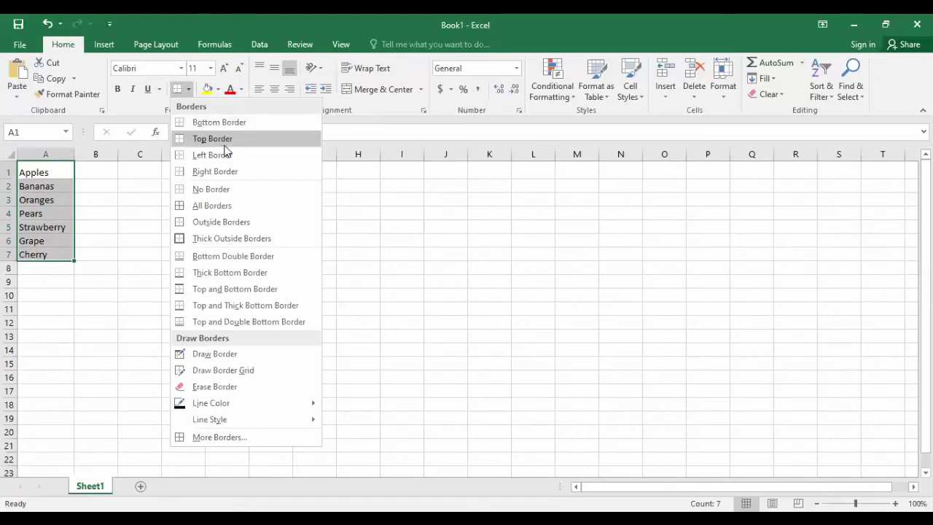
left_click(240, 205)
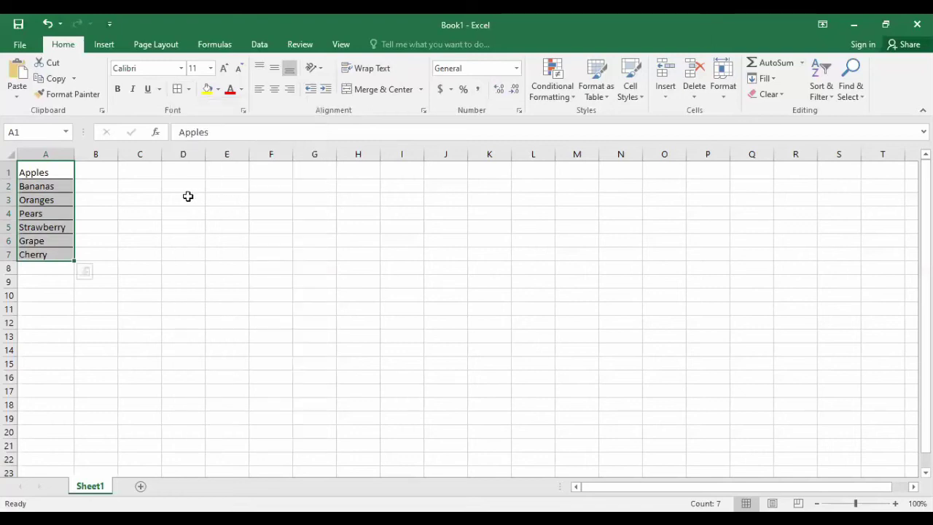
left_click(125, 173)
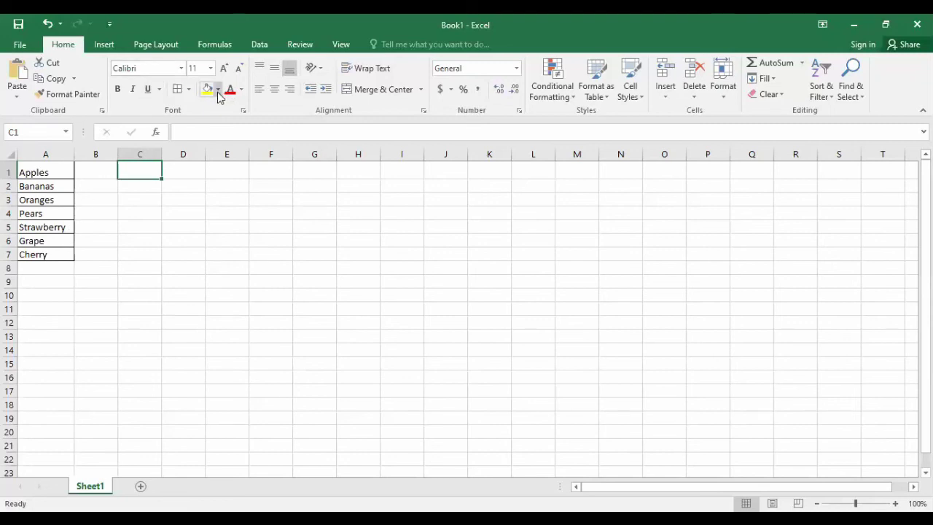
Try a yellow fill and the Arial Black font on cell A1, and undo both formatting changes.
left_click(61, 173)
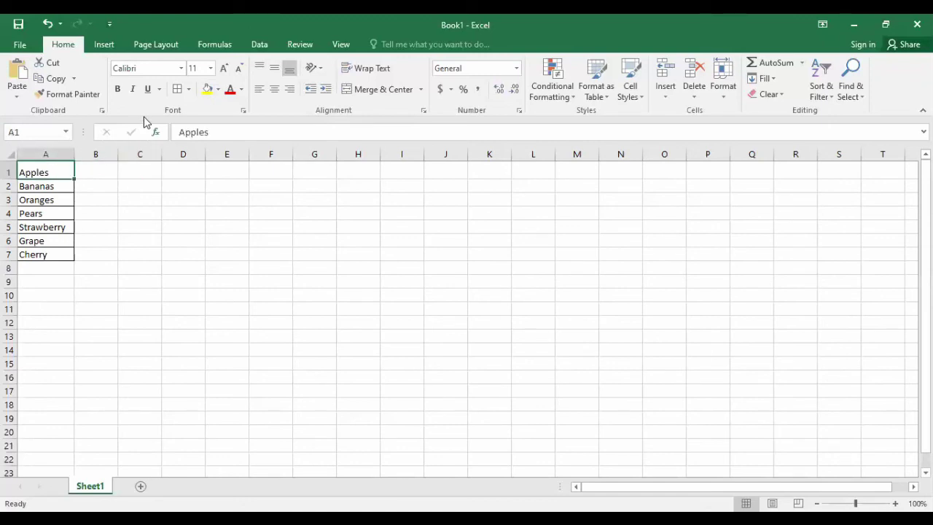
left_click(207, 90)
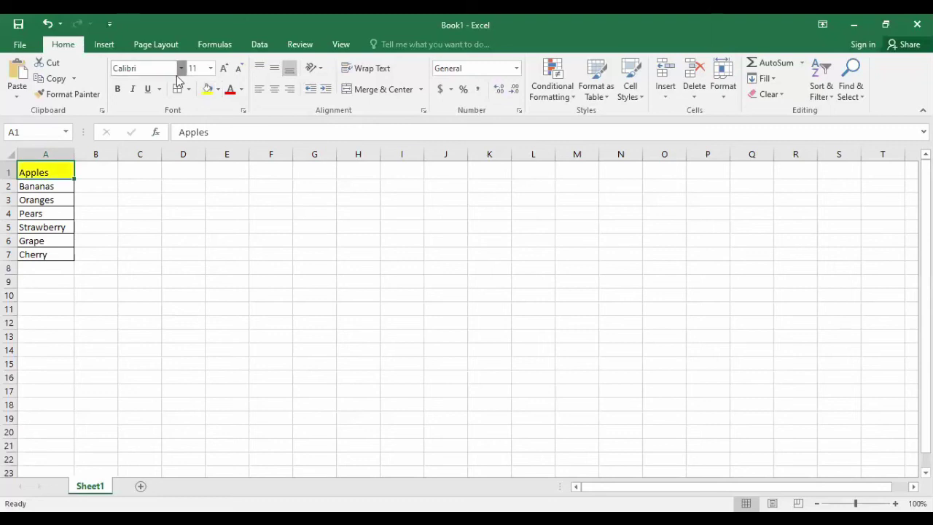
left_click(181, 68)
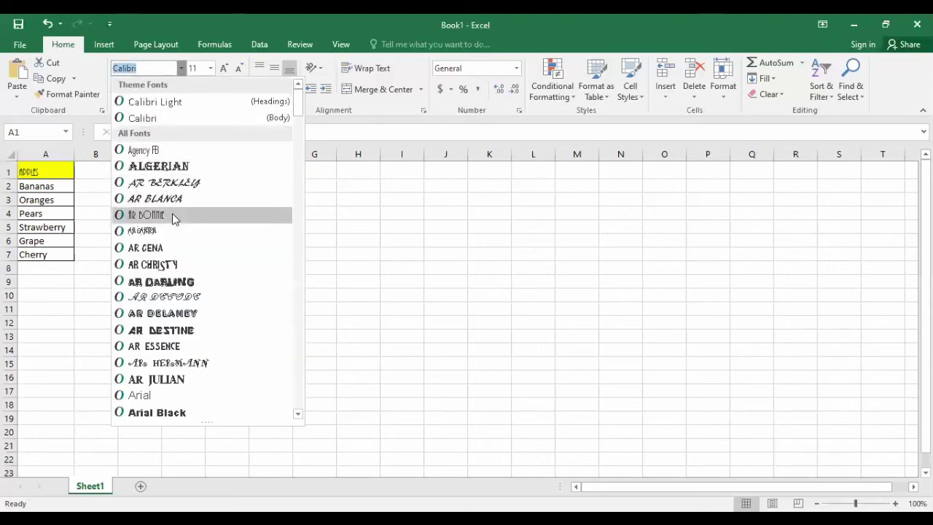
left_click(206, 409)
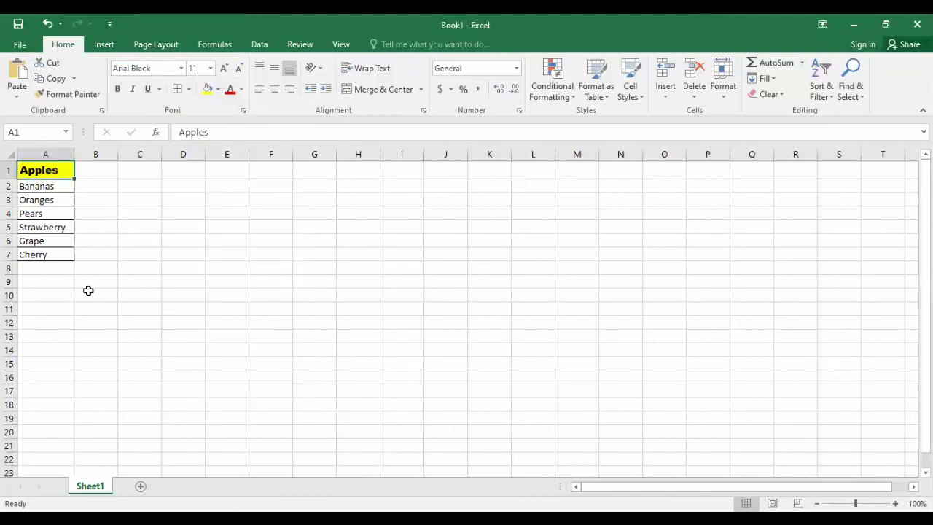
left_click(48, 26)
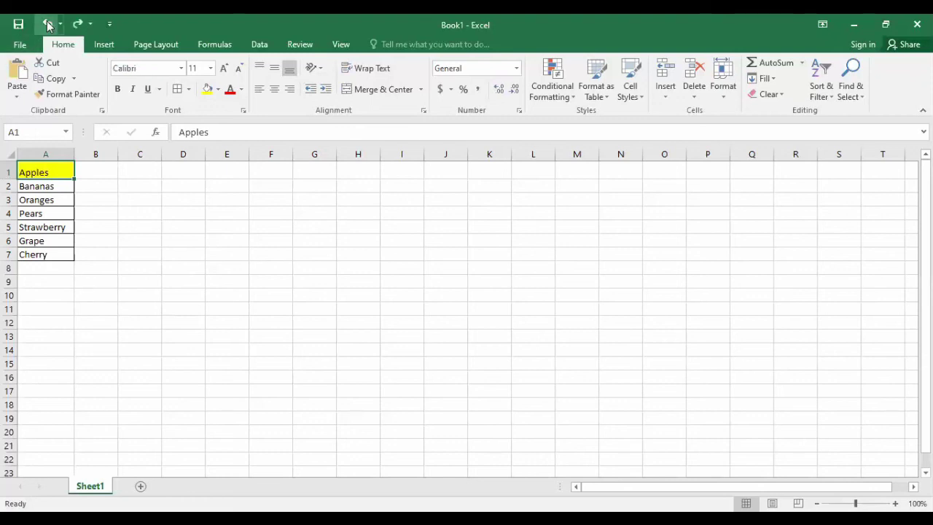
left_click(47, 25)
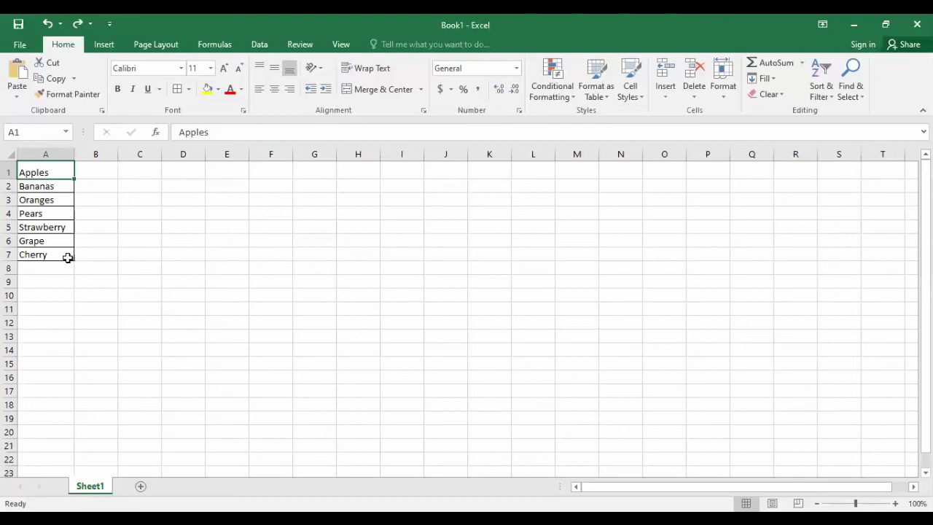
Sort the fruit list in column A alphabetically from A to Z.
left_click(56, 152)
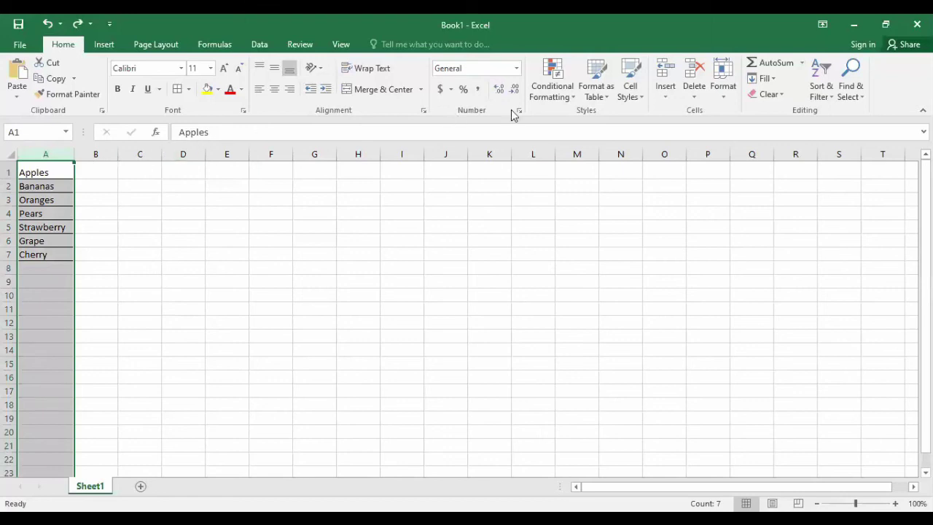
left_click(825, 87)
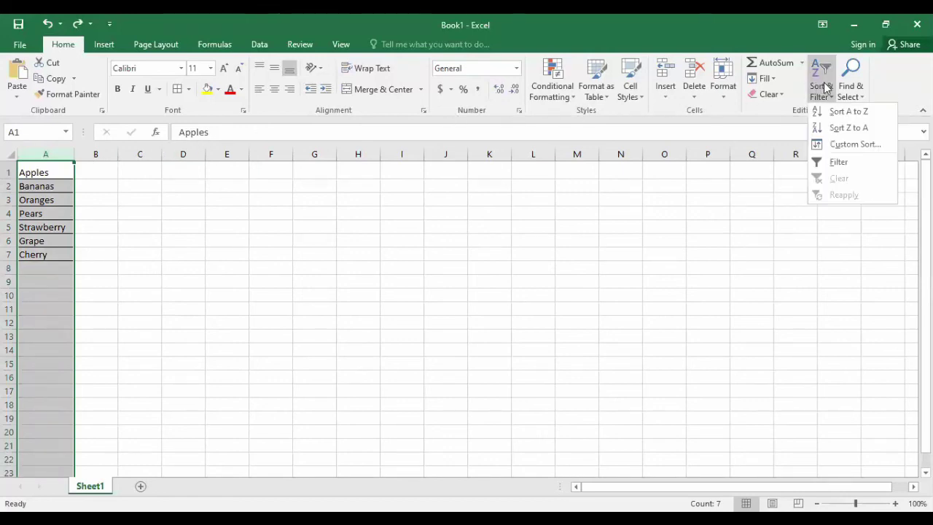
left_click(861, 117)
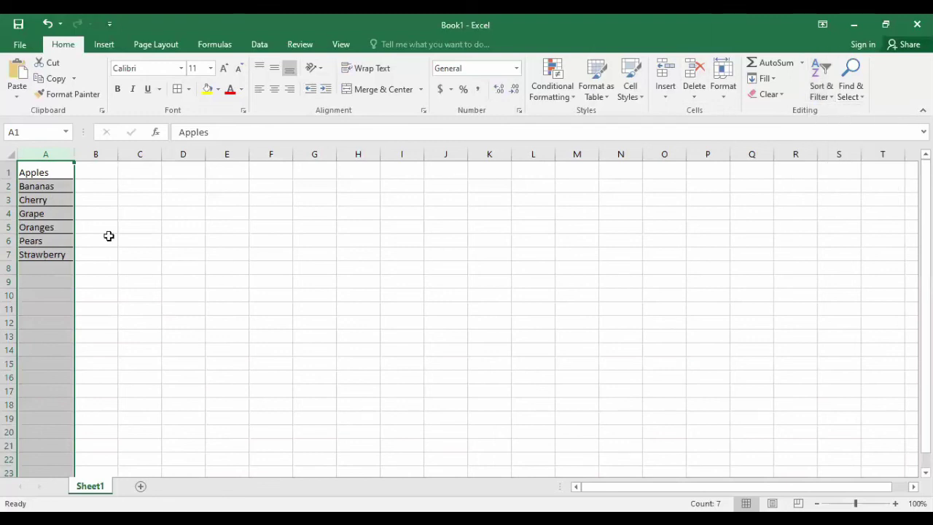